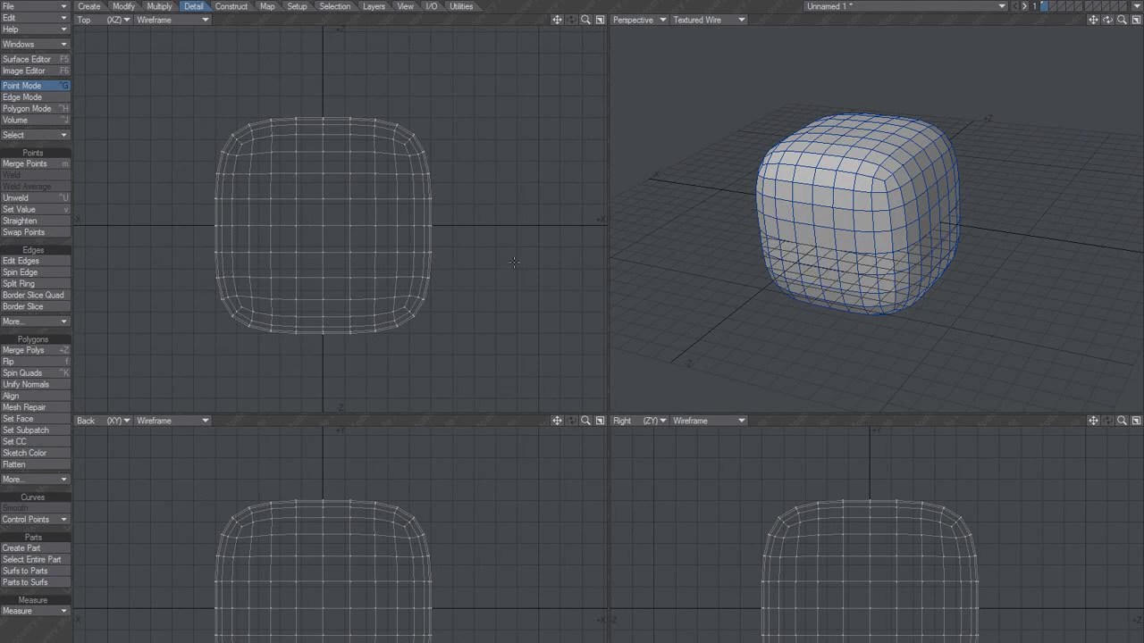
Alternate between polygon and point modes, end in polygon mode and clear the polygon selection on the rounded box
key("ctrl+h")
key("ctrl+g")
key("ctrl+h")
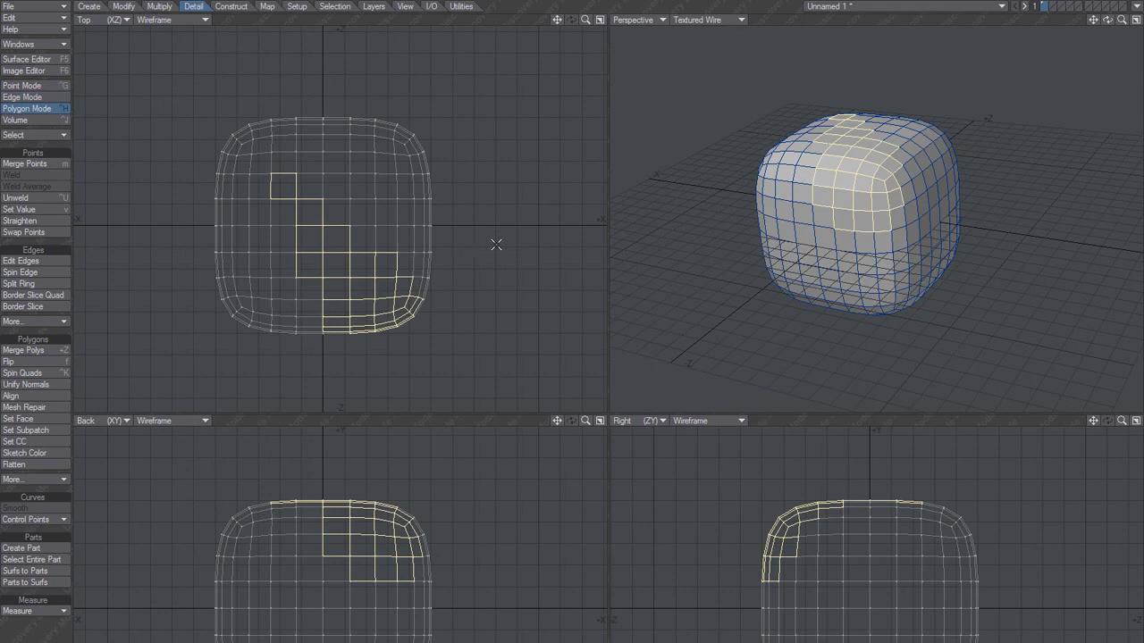
key("slash")
Select a scattered band of polygons across the rounded box's top, near corner and upper sides, then clear the selection
left_click_drag(847, 223, 822, 237, "alt")
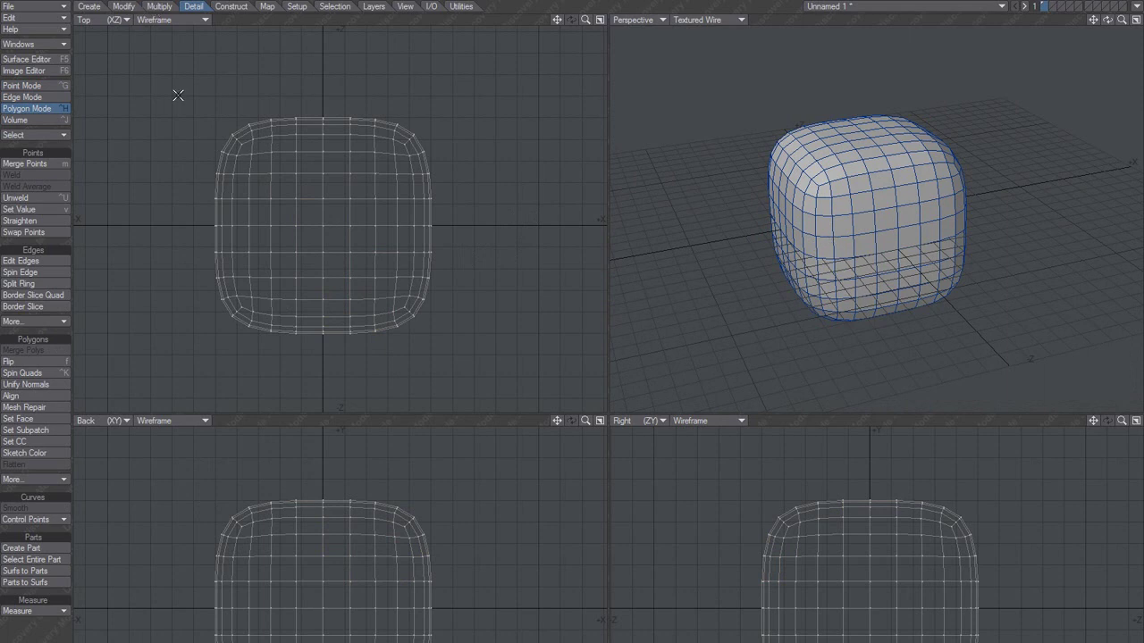
left_click_drag(853, 250, 829, 266, "alt")
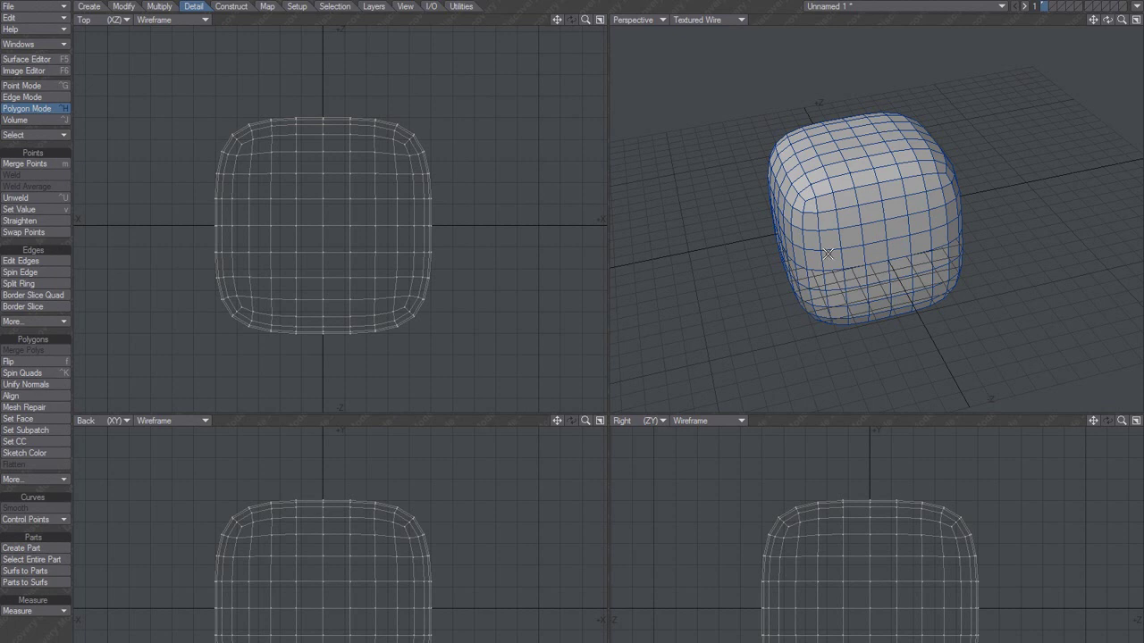
left_click_drag(827, 296, 842, 246, "alt")
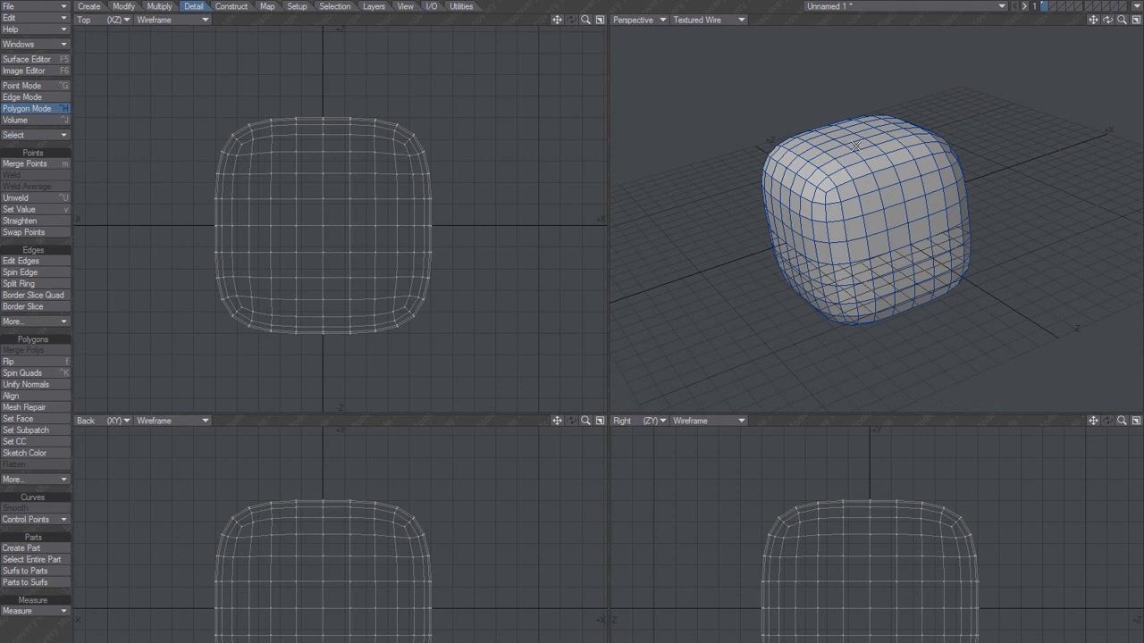
left_click_drag(843, 185, 872, 240, "alt")
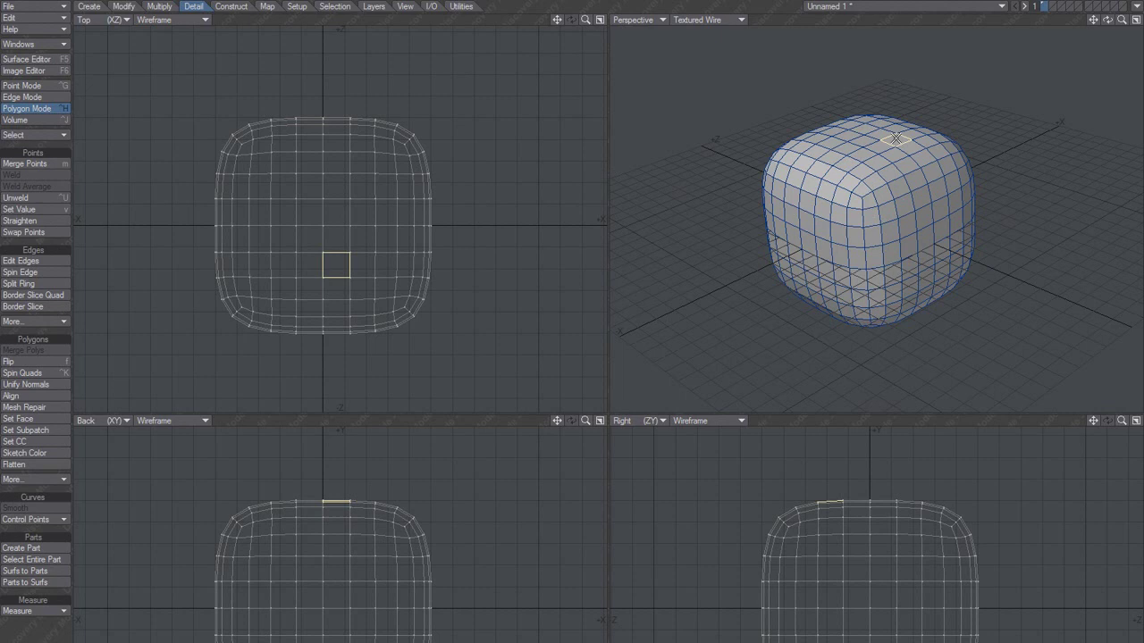
mouse_move(880, 143)
left_mouse_down()
mouse_move(839, 210)
mouse_move(910, 268)
mouse_move(730, 254)
left_mouse_up()
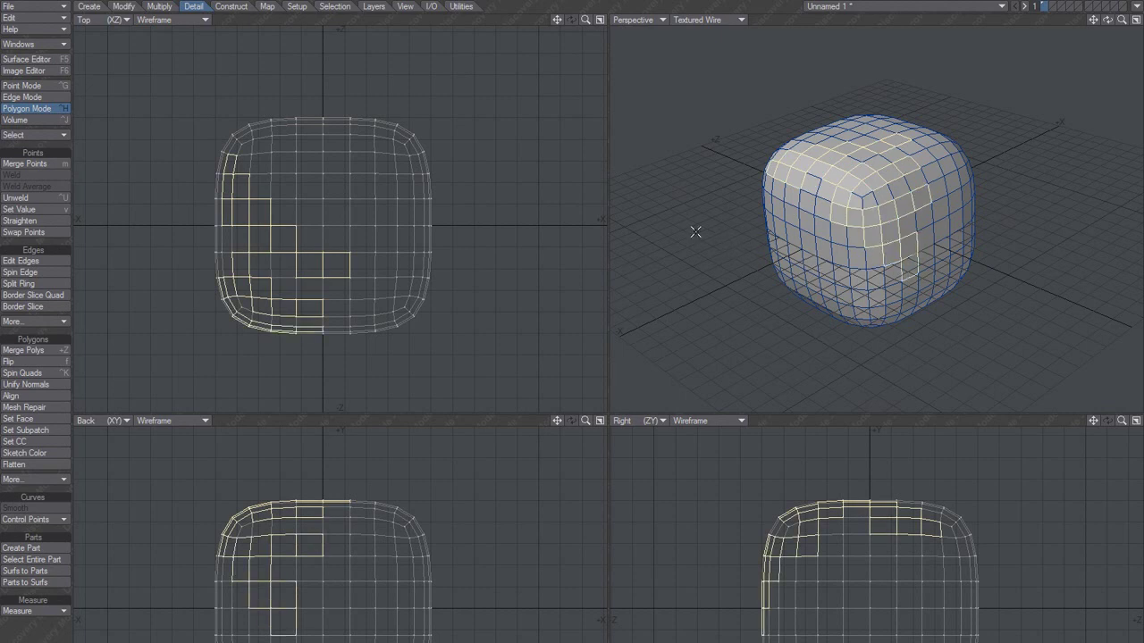
left_click(699, 239)
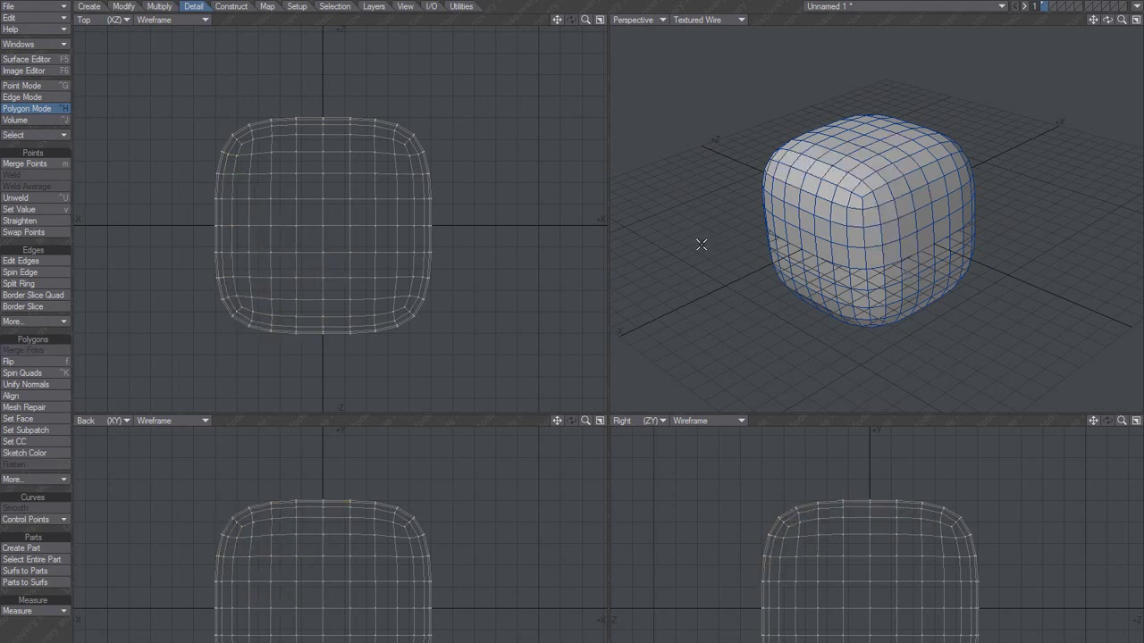
Toggle the Double-Click Deselect interface option in the display options and look through the units and layout settings
left_click_drag(849, 259, 852, 177, "alt")
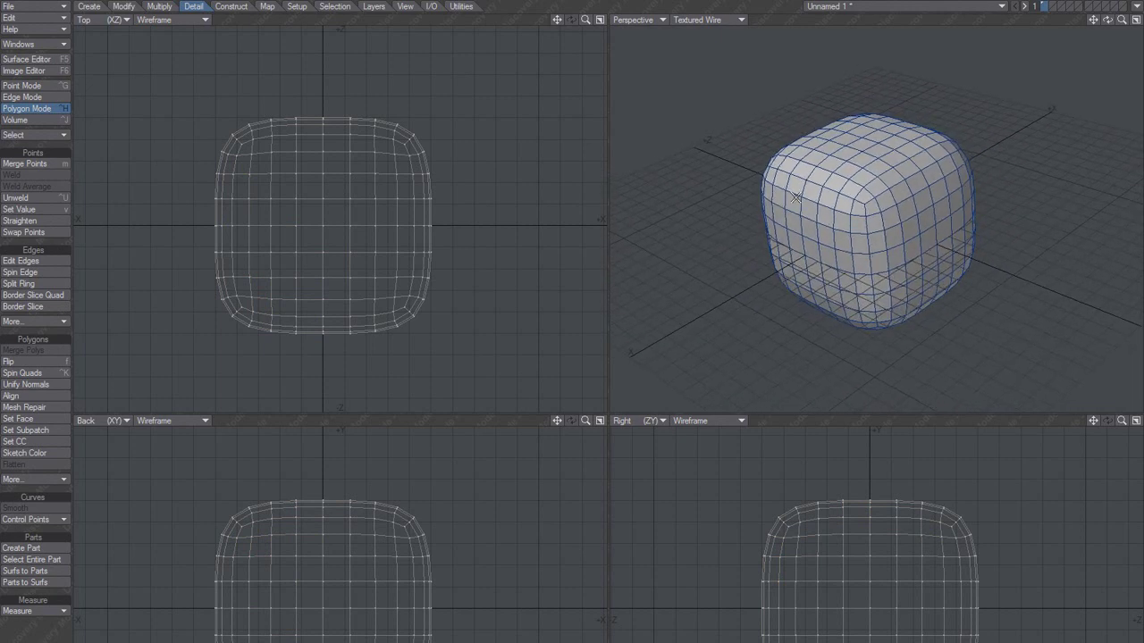
left_click_drag(826, 273, 831, 233, "alt")
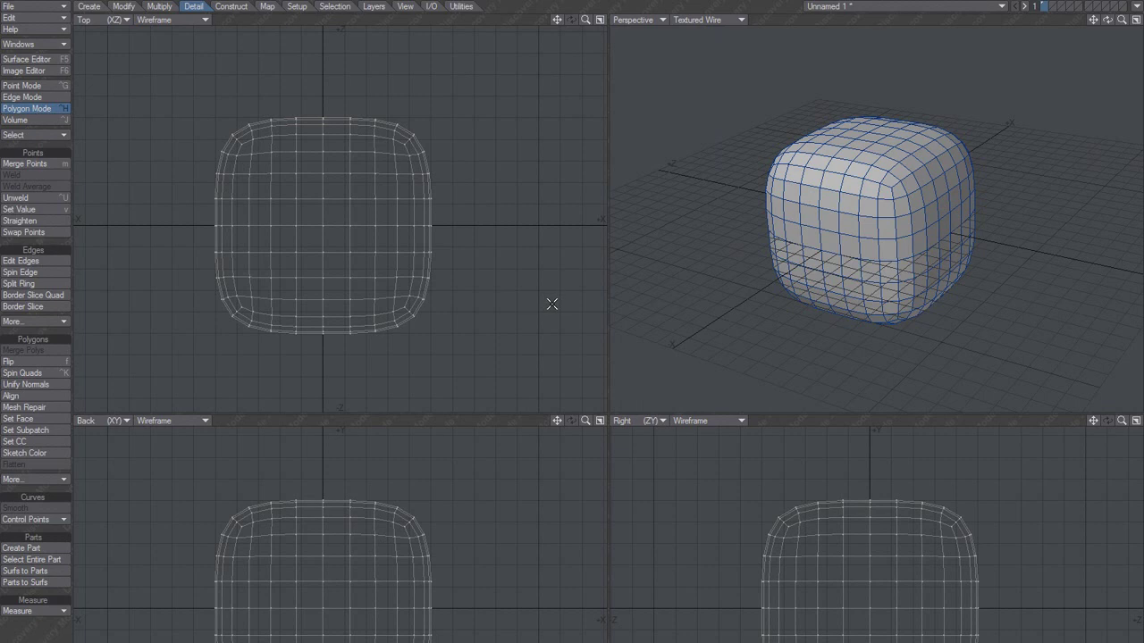
key("d")
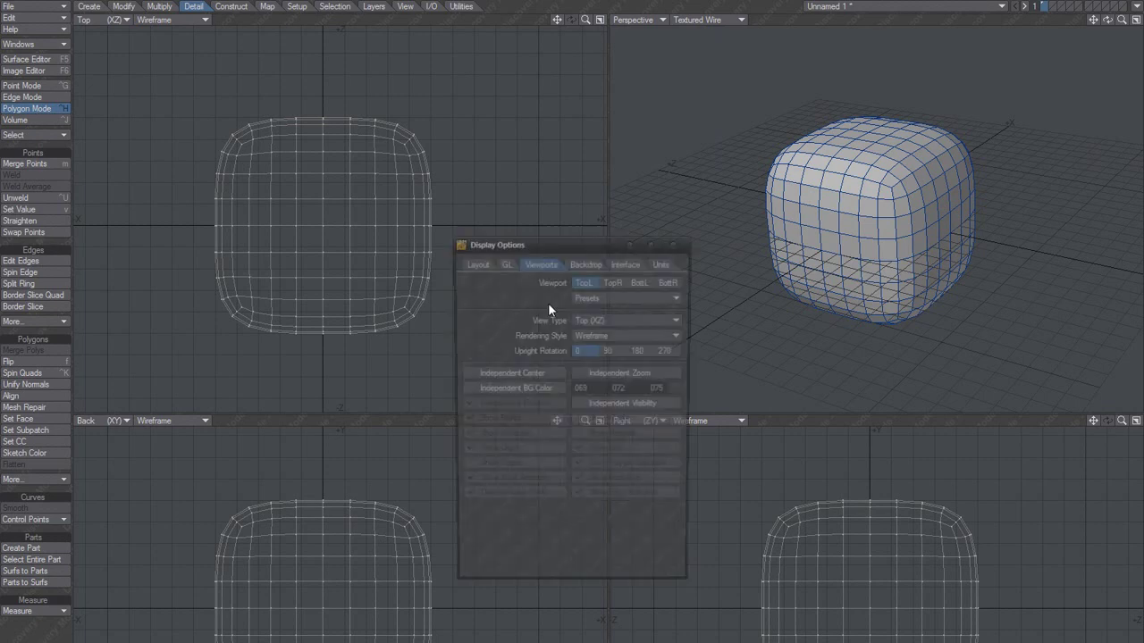
left_click_drag(544, 251, 460, 187)
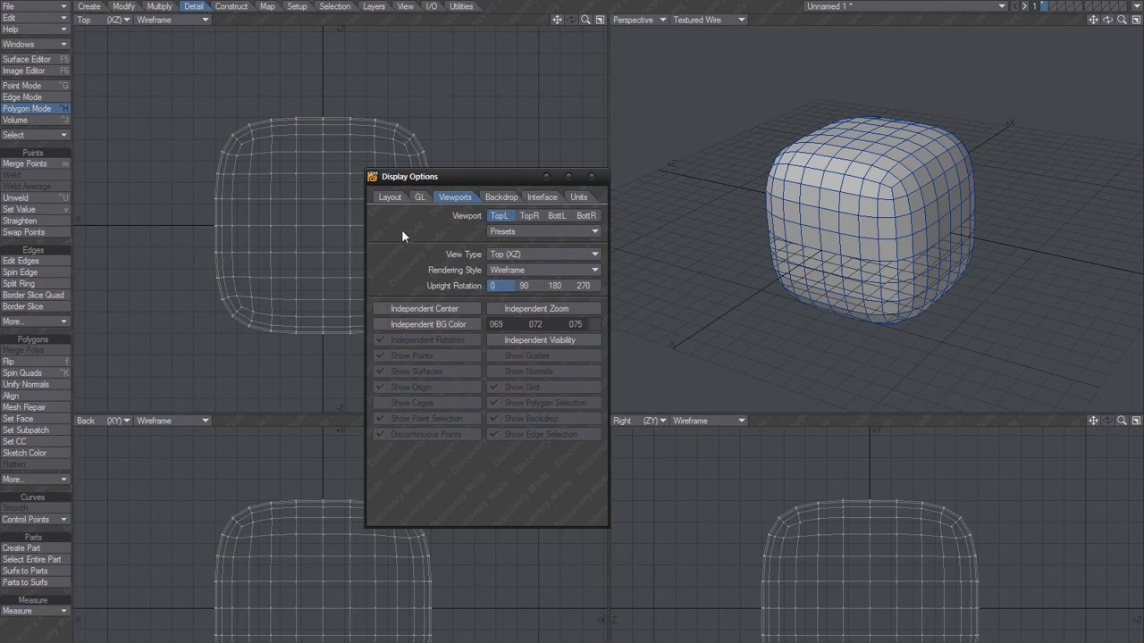
left_click(390, 198)
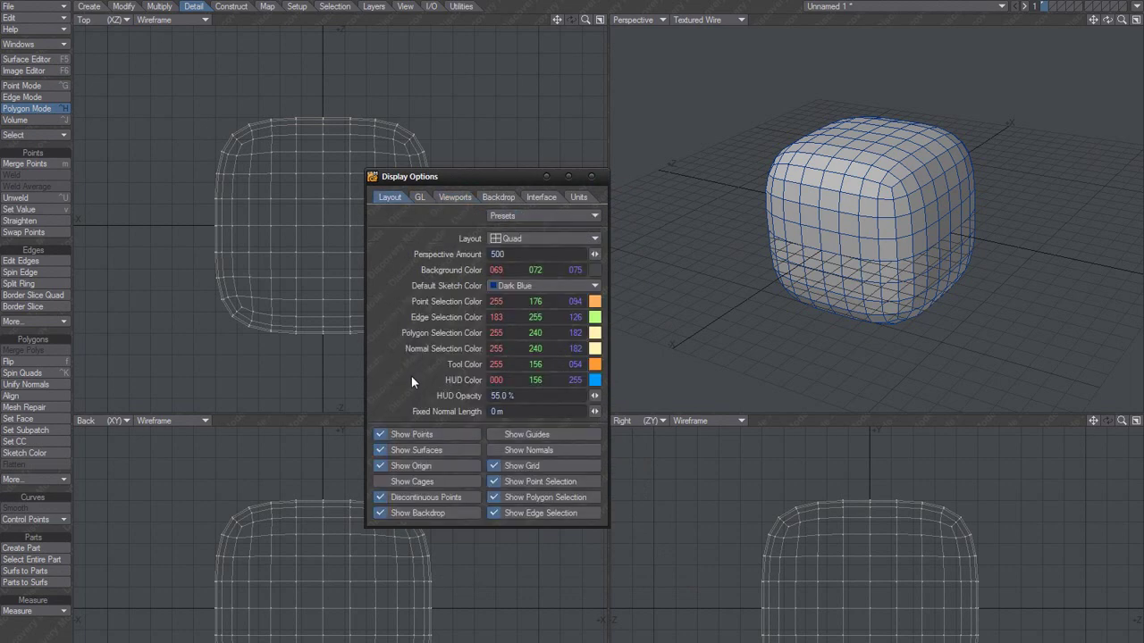
left_click(419, 198)
left_click(553, 198)
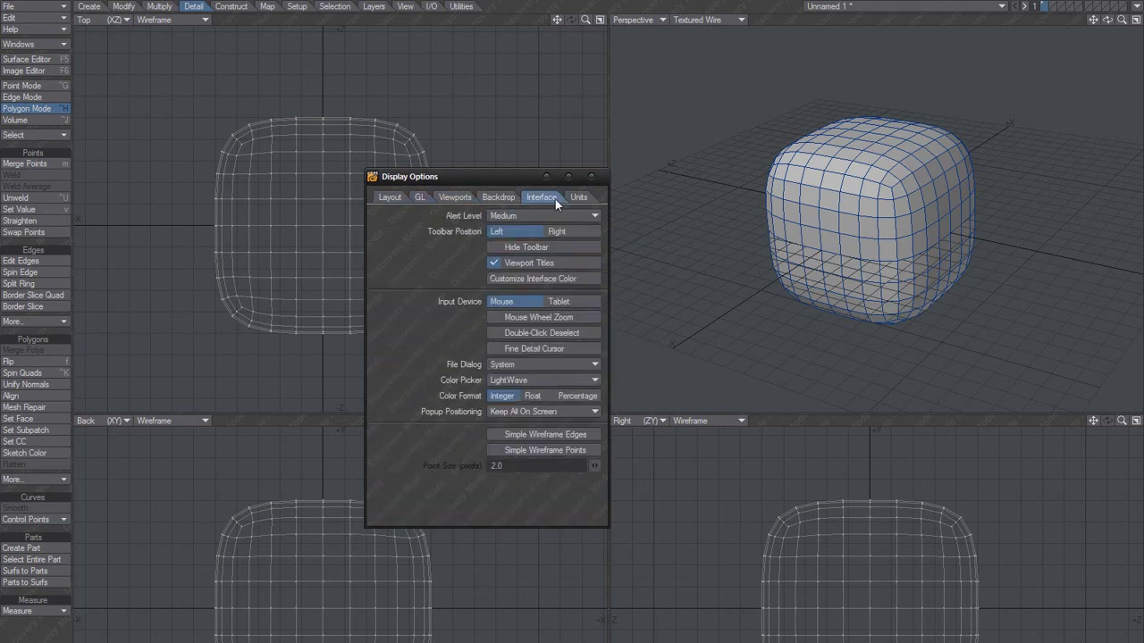
left_click(540, 333)
left_click(581, 198)
left_click(389, 197)
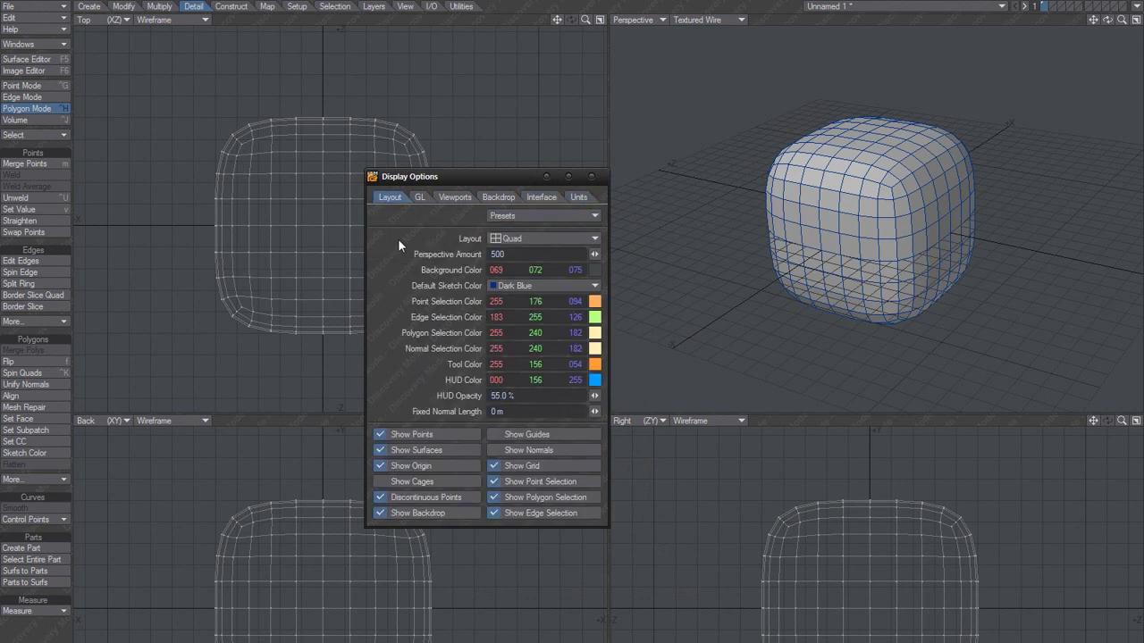
left_click(591, 177)
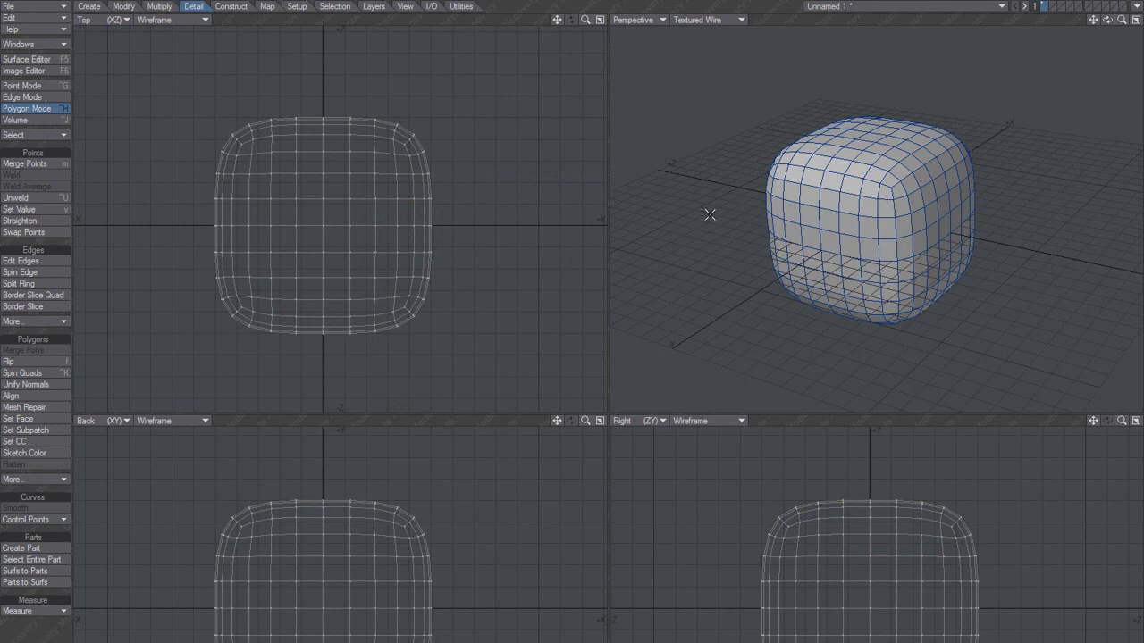
Restore the dropped polygon selection with undo and clear it again, repeating this twice
key("ctrl+z")
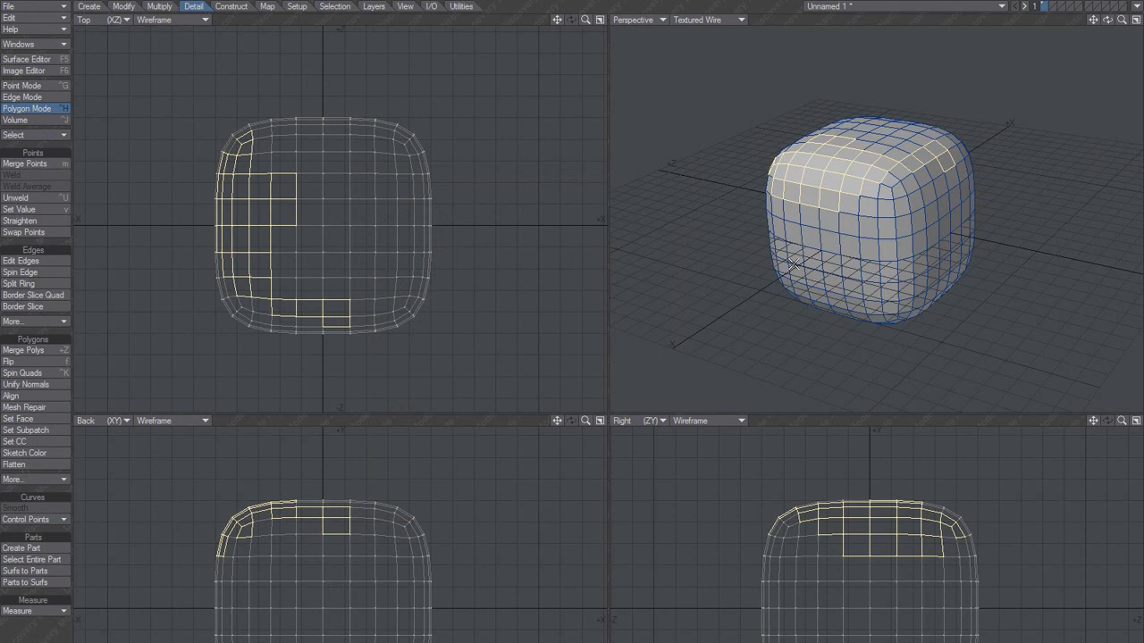
mouse_move(846, 270)
left_mouse_down("alt")
mouse_move(872, 284)
mouse_move(852, 260)
left_mouse_up("alt")
key("slash")
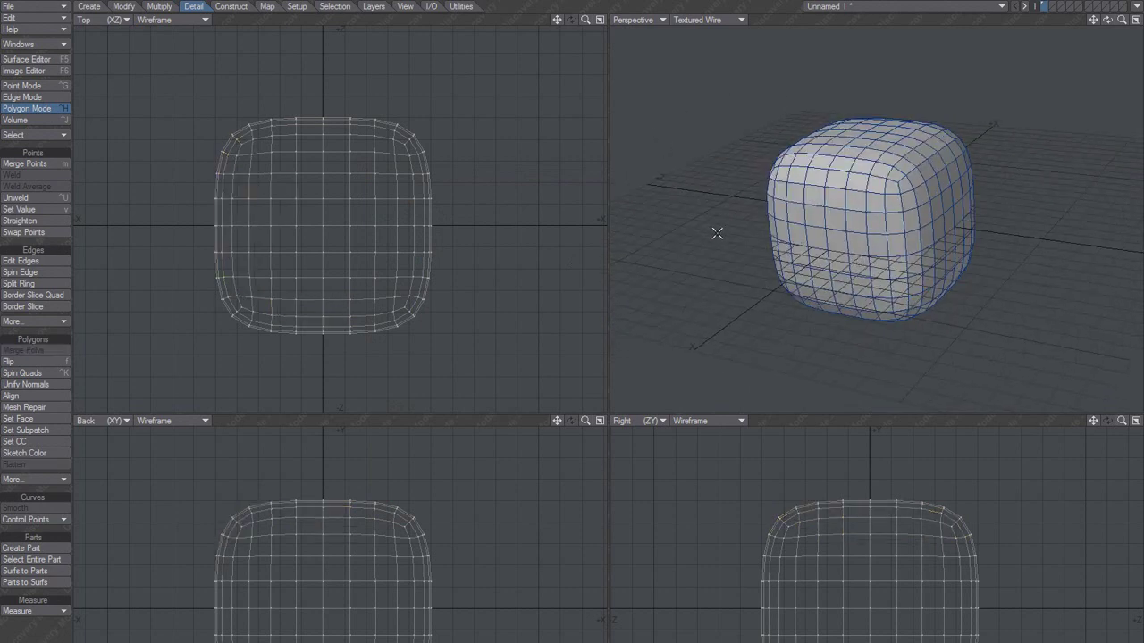
key("ctrl+z")
key("slash")
Select an irregular patch of side polygons, drop the selection, restore it with undo and clear it again
mouse_move(893, 203)
left_mouse_down()
mouse_move(888, 114)
mouse_move(920, 170)
mouse_move(738, 196)
left_mouse_up()
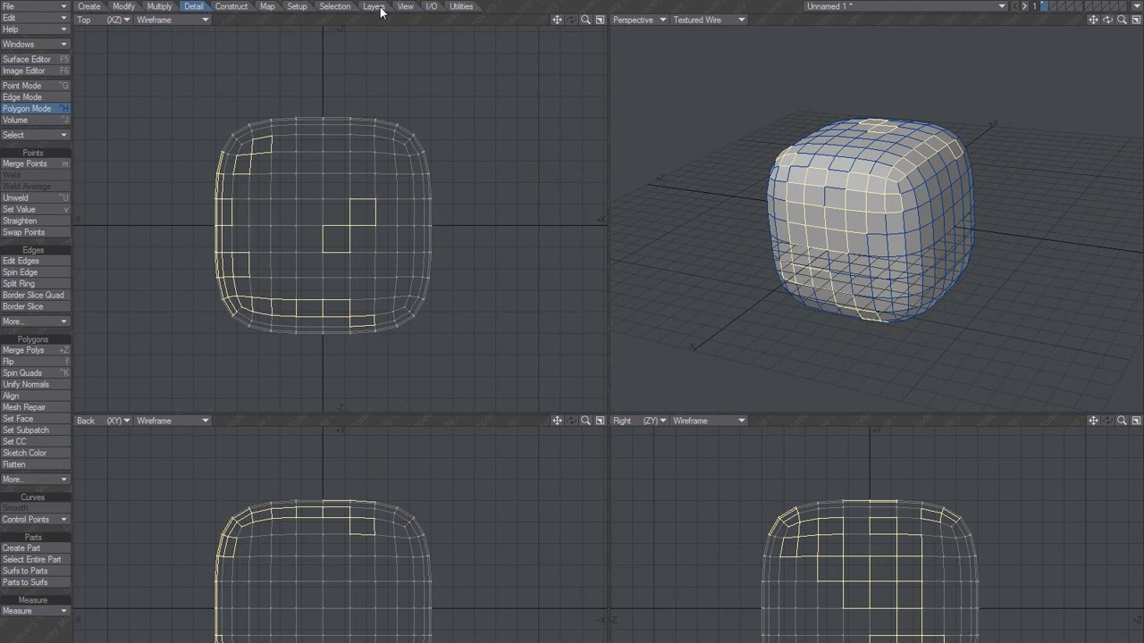
key("slash")
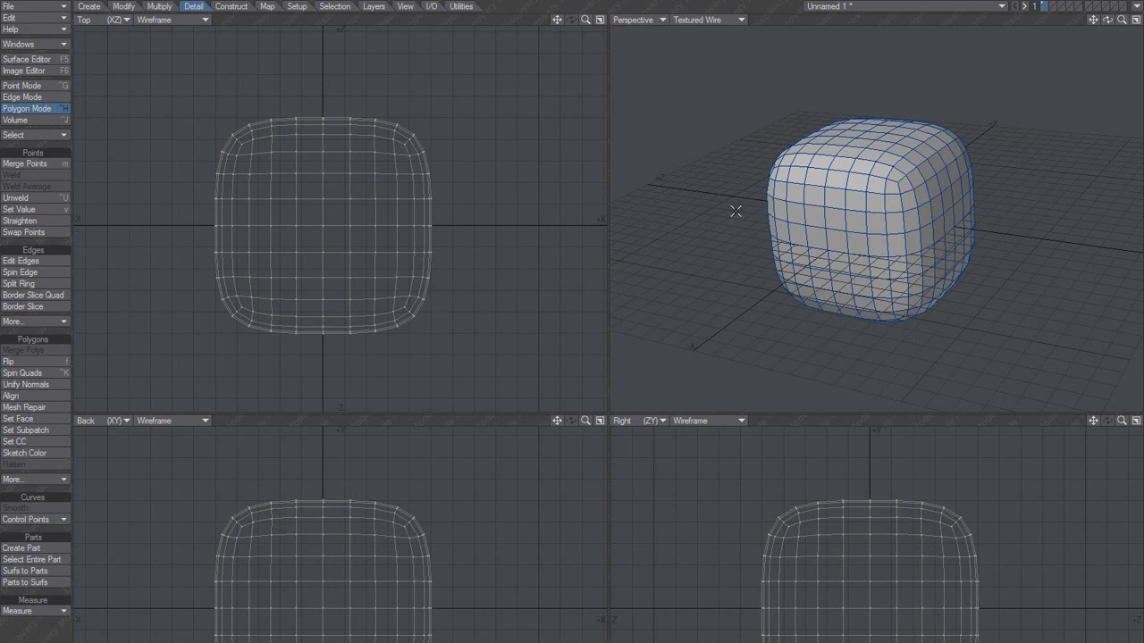
key("ctrl+z")
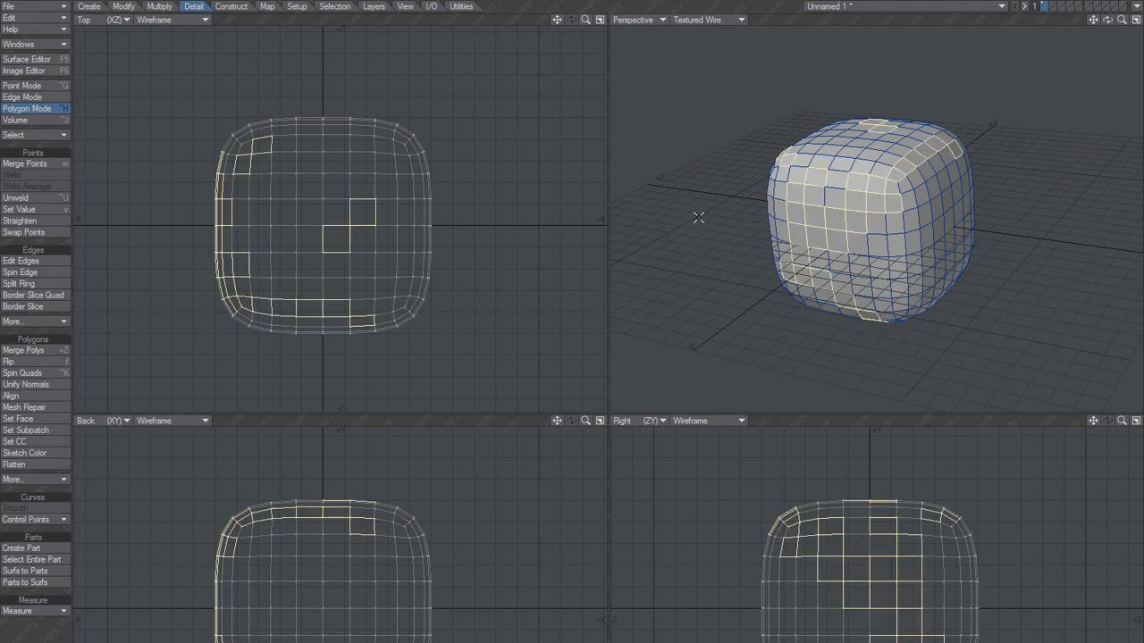
left_click(700, 207)
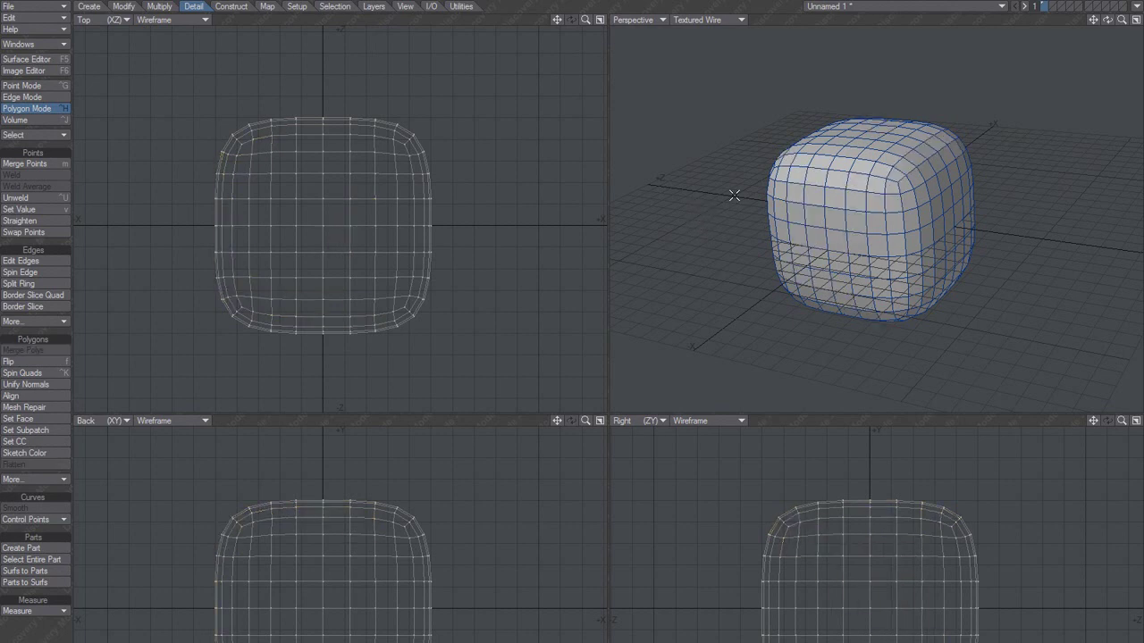
Select a patch of polygons over the box's upper -X edge and create a relative endomorph named Morpheus
mouse_move(811, 184)
left_mouse_down()
mouse_move(817, 156)
mouse_move(857, 183)
mouse_move(826, 233)
left_mouse_up()
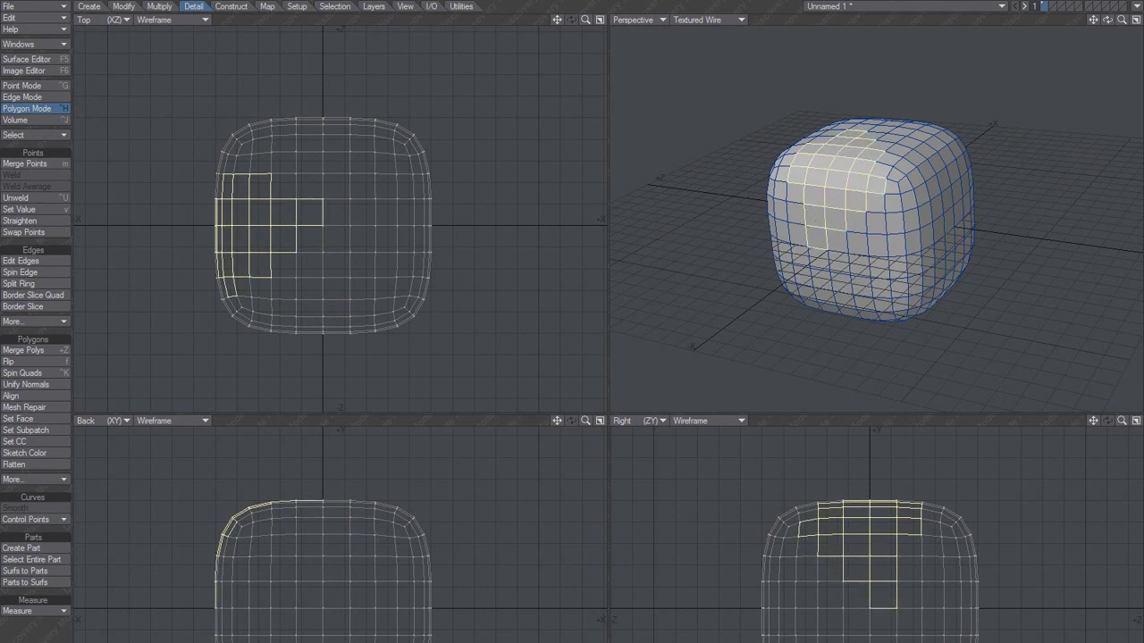
left_click(822, 641)
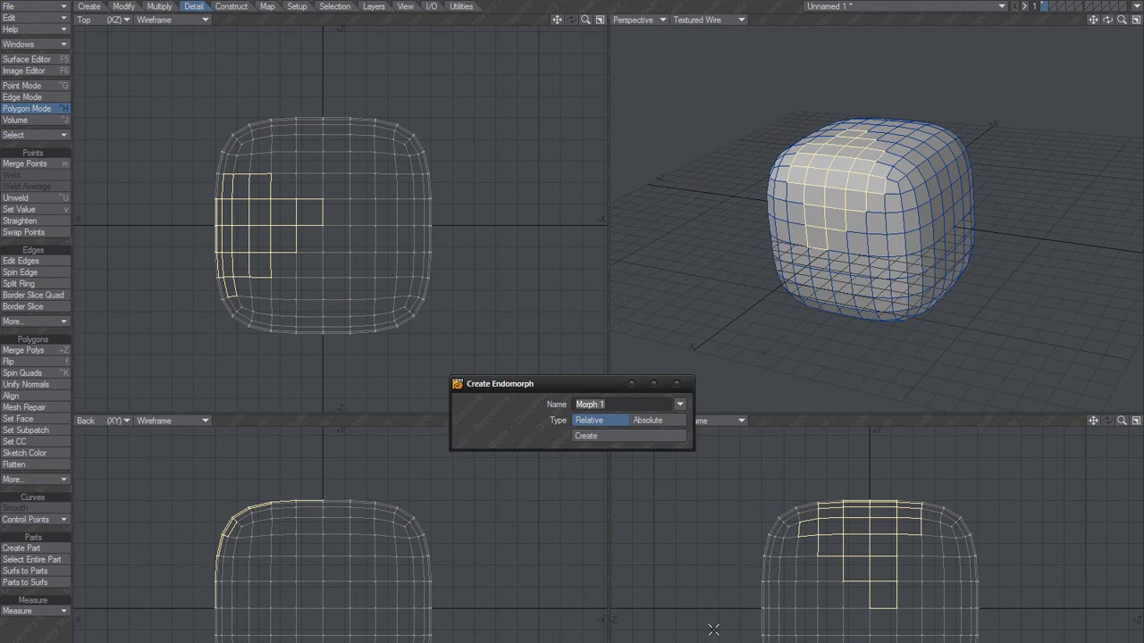
left_click(598, 404)
key("Return")
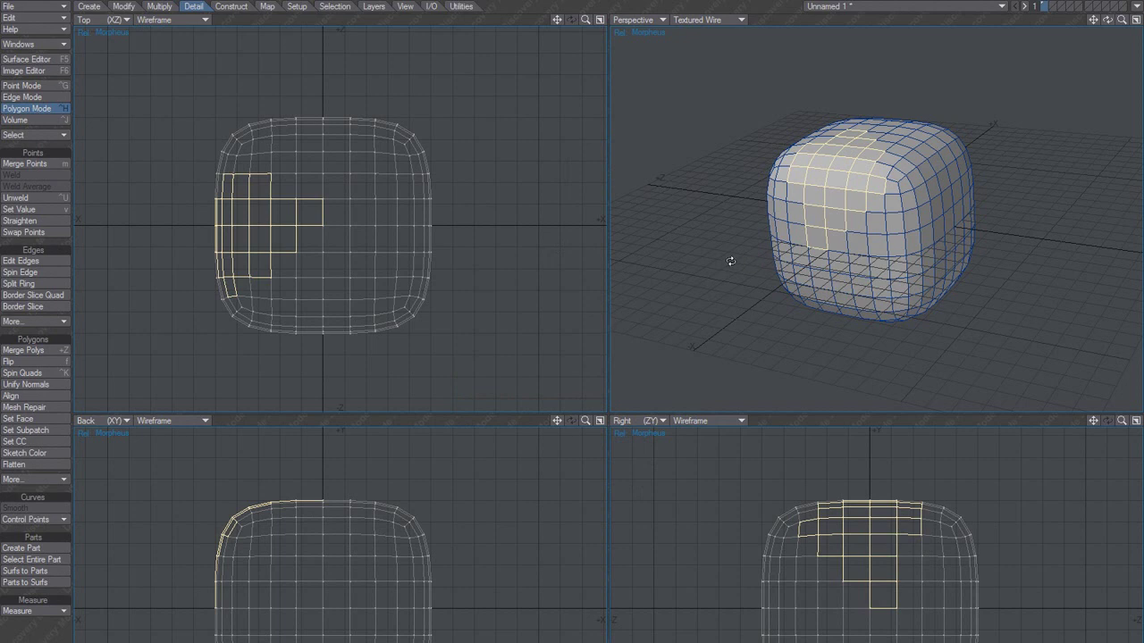
Transform the selected patch diagonally up and outward from the box using an aligned gizmo, then drop the tool and selection
key("t")
right_click(837, 171)
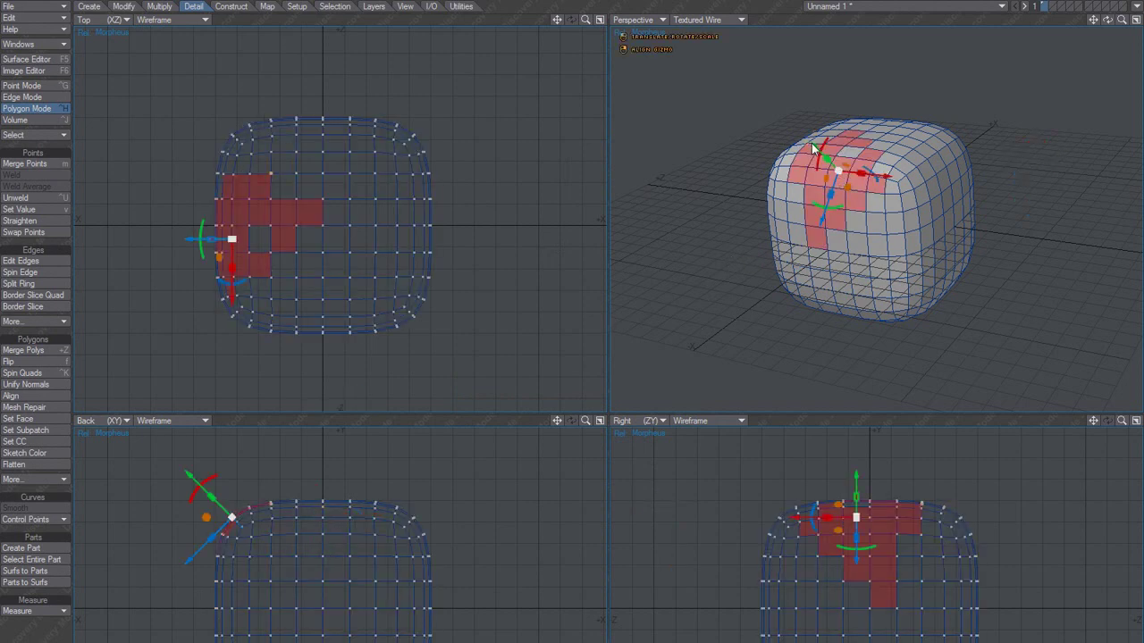
left_click_drag(812, 149, 783, 124)
key("space")
key("slash")
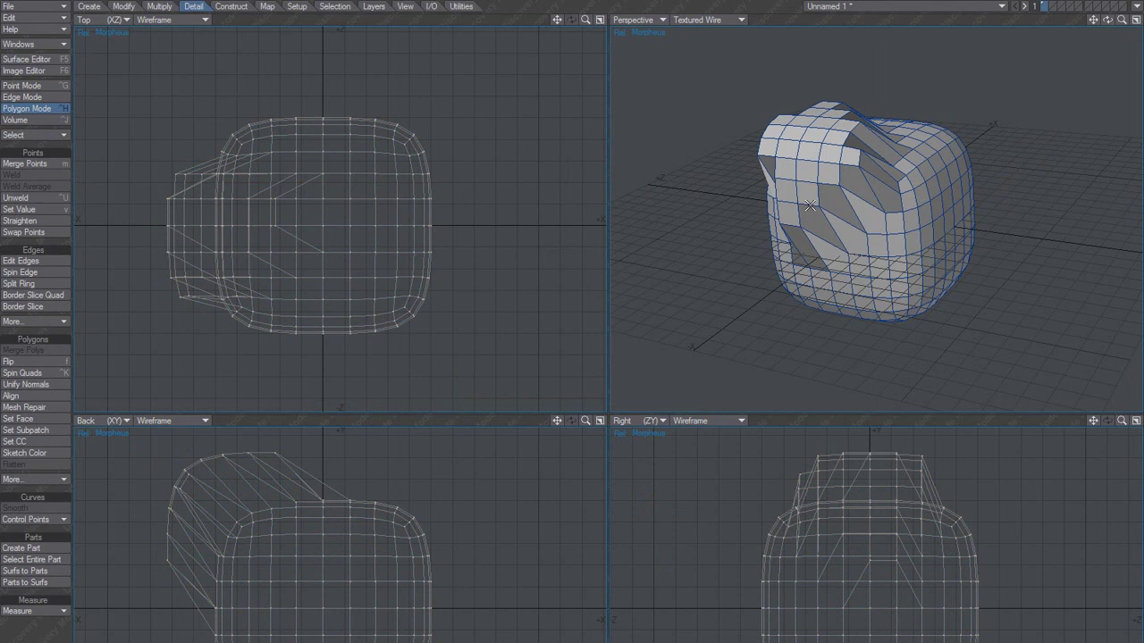
Restore the selection of the raised patch, smooth its polygons into a rounded peak and clear the selection
key("u")
key("u")
key("shift+u")
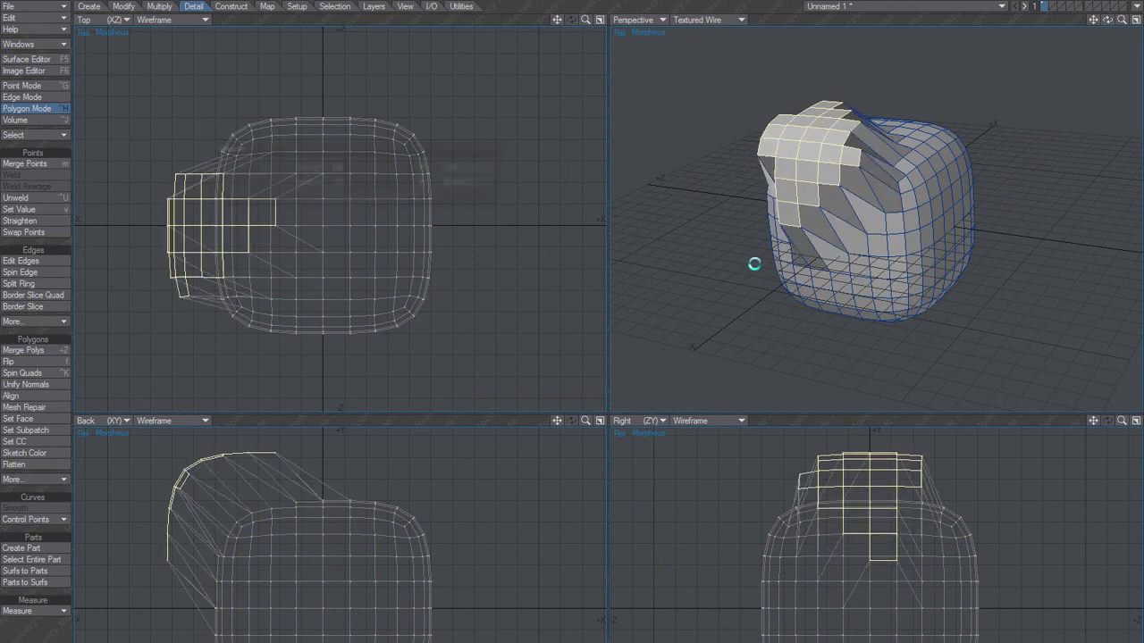
key("shift+w")
left_click(457, 168)
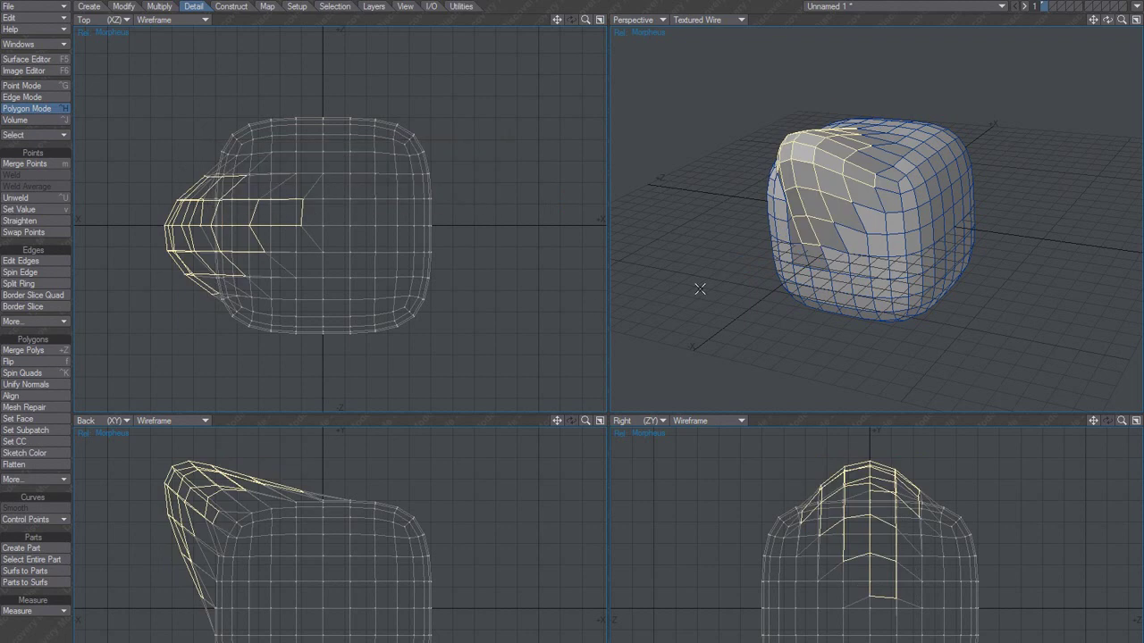
left_click_drag(876, 268, 821, 262, "alt")
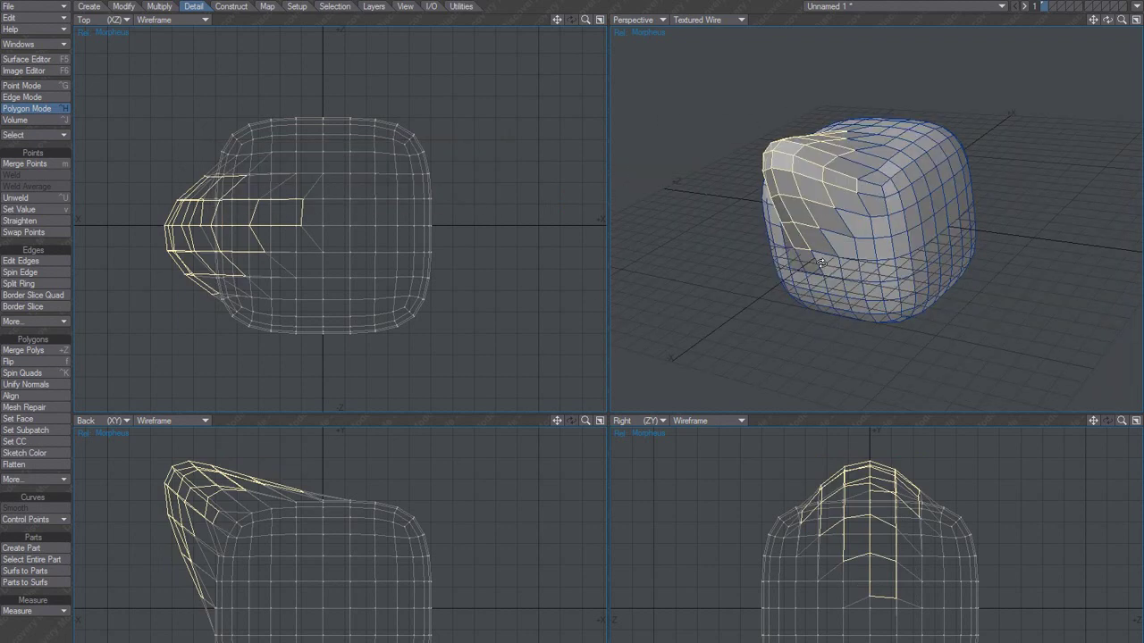
left_click_drag(835, 198, 863, 259, "alt")
key("/")
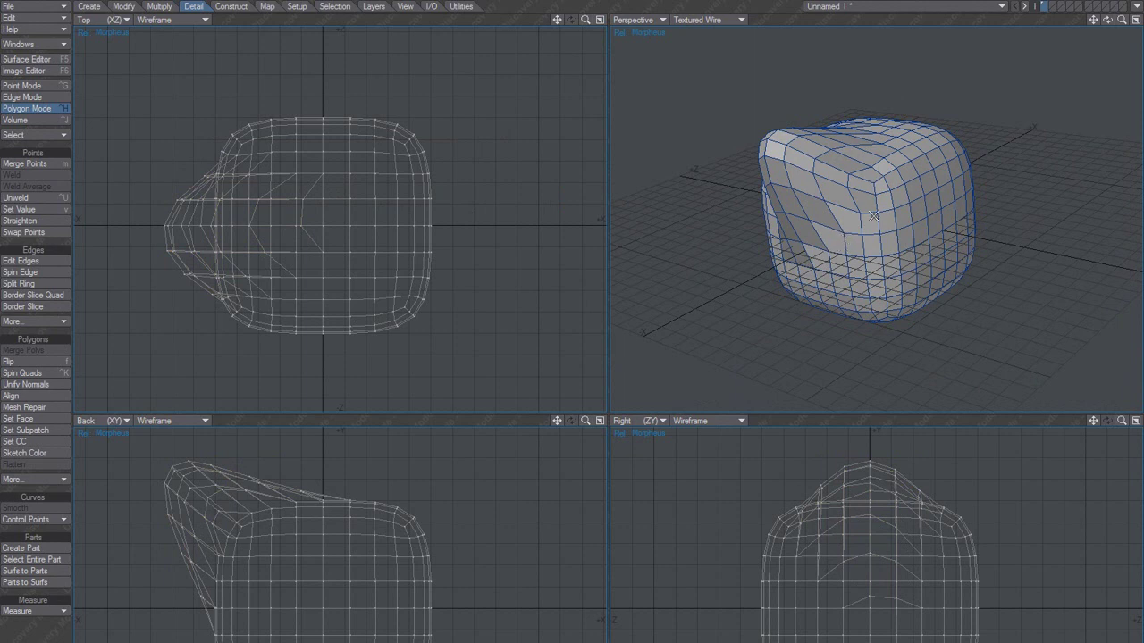
mouse_move(867, 221)
left_mouse_down("alt")
mouse_move(874, 197)
mouse_move(863, 208)
left_mouse_up("alt")
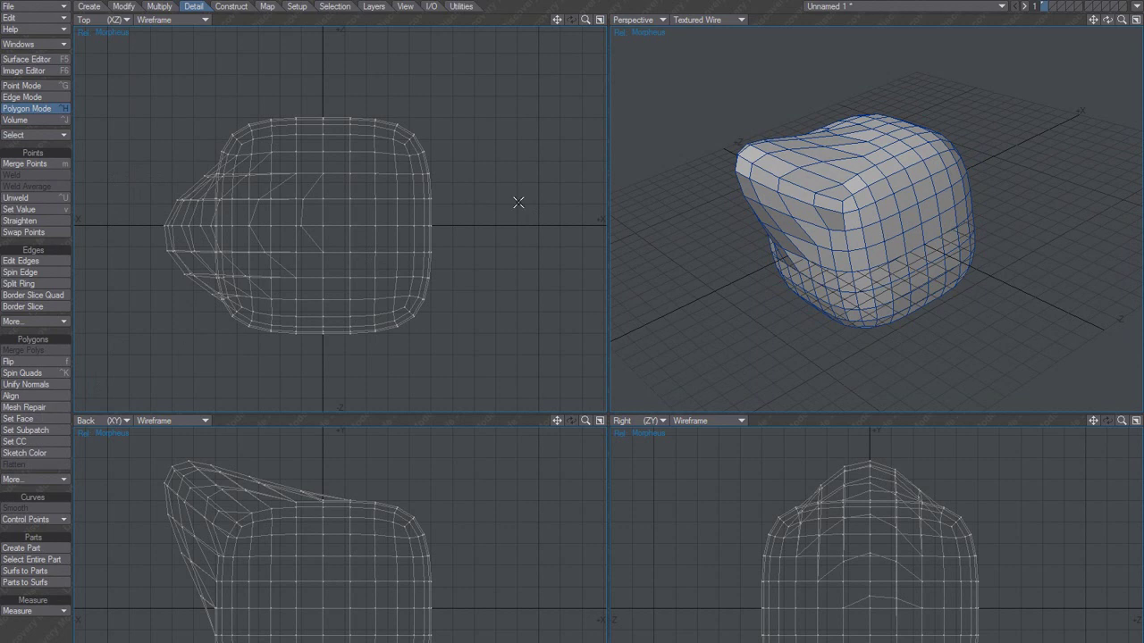
Try to run Mesh Repair on the morphed box
left_click(39, 409)
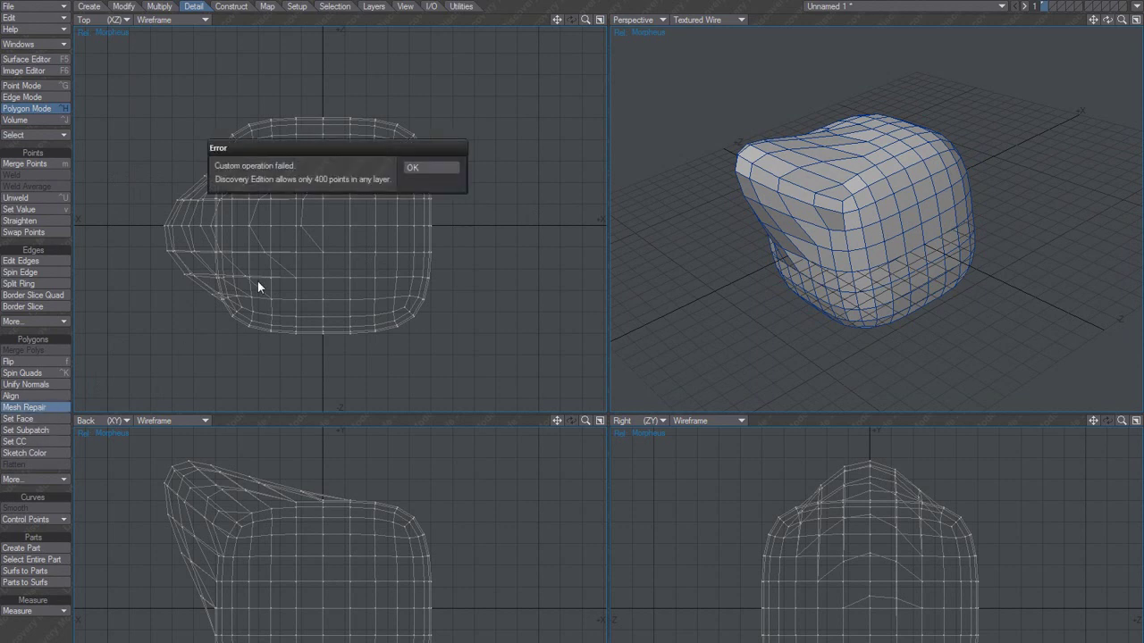
left_click(429, 169)
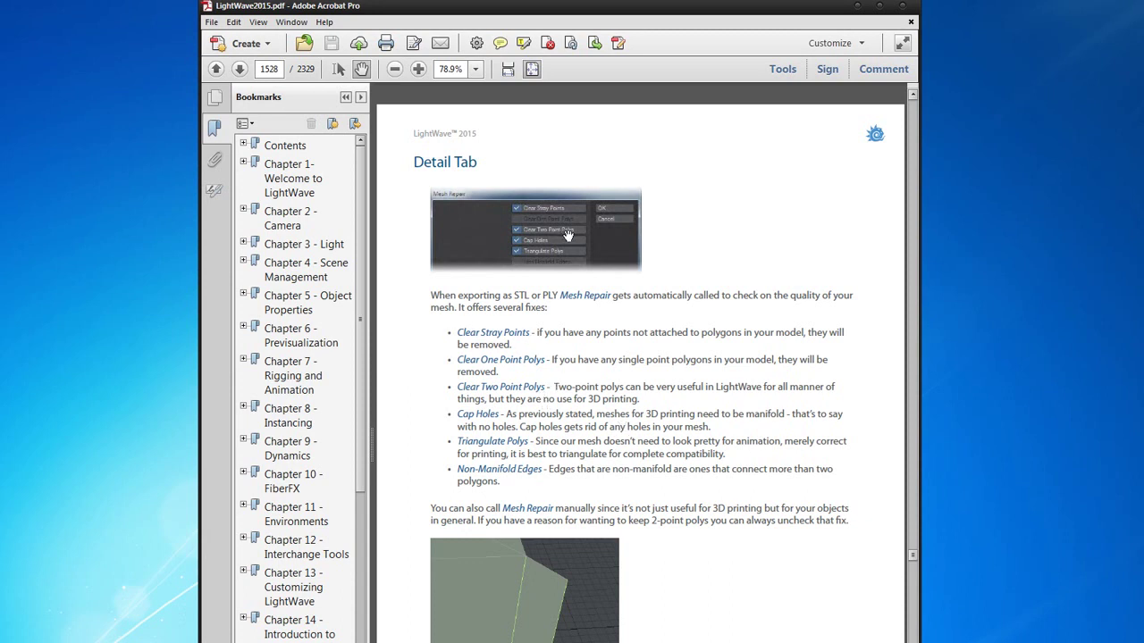
Switch to the LightWave2015.pdf manual in Acrobat and examine the Mesh Repair options on page 1528 at a larger zoom
left_click(418, 69)
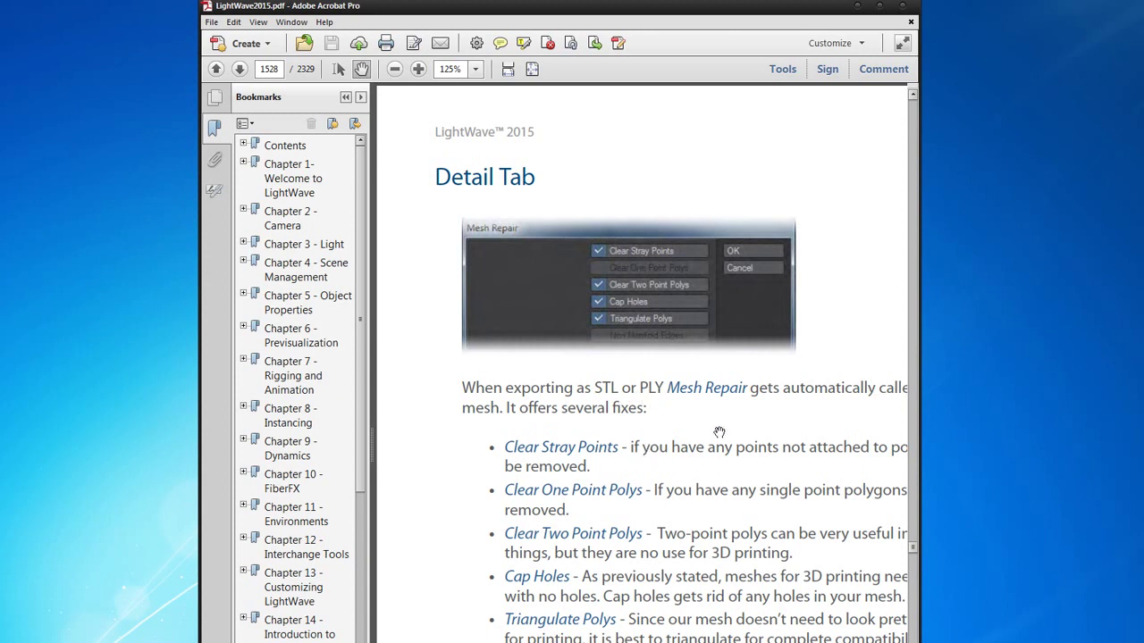
left_click(395, 70)
left_click(394, 70)
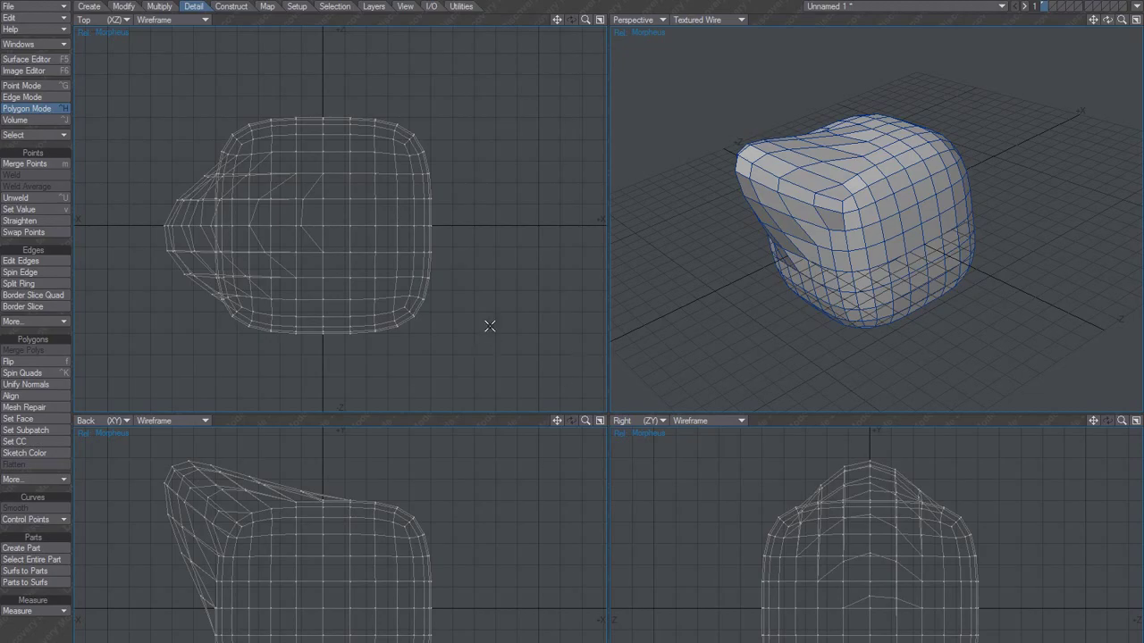
left_click_drag(833, 293, 875, 295, "alt")
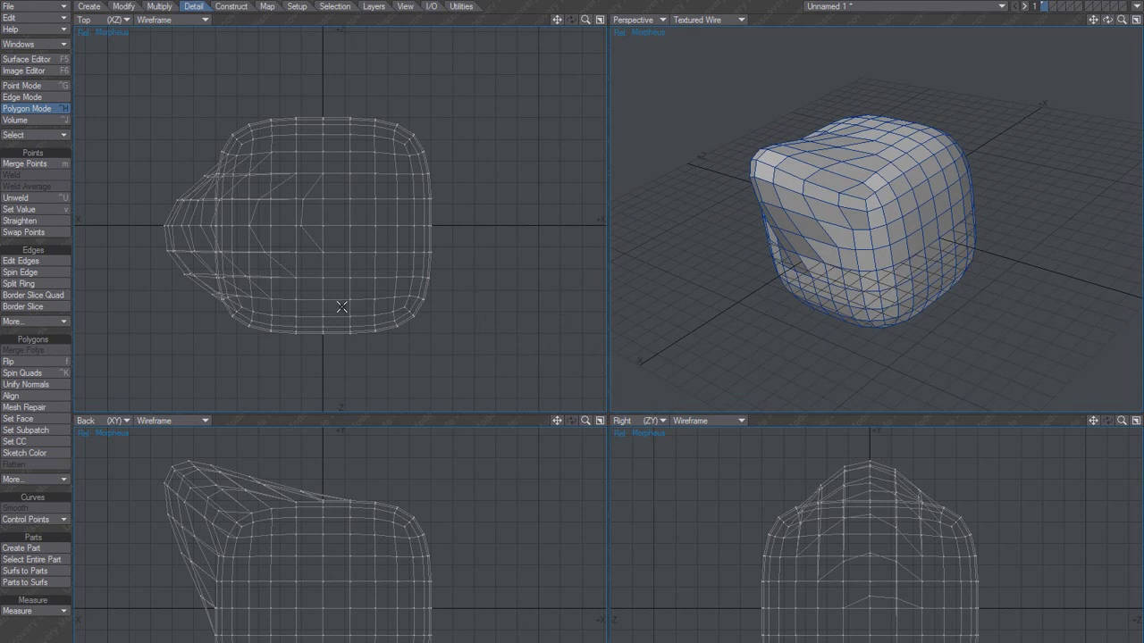
key("a")
left_click(94, 7)
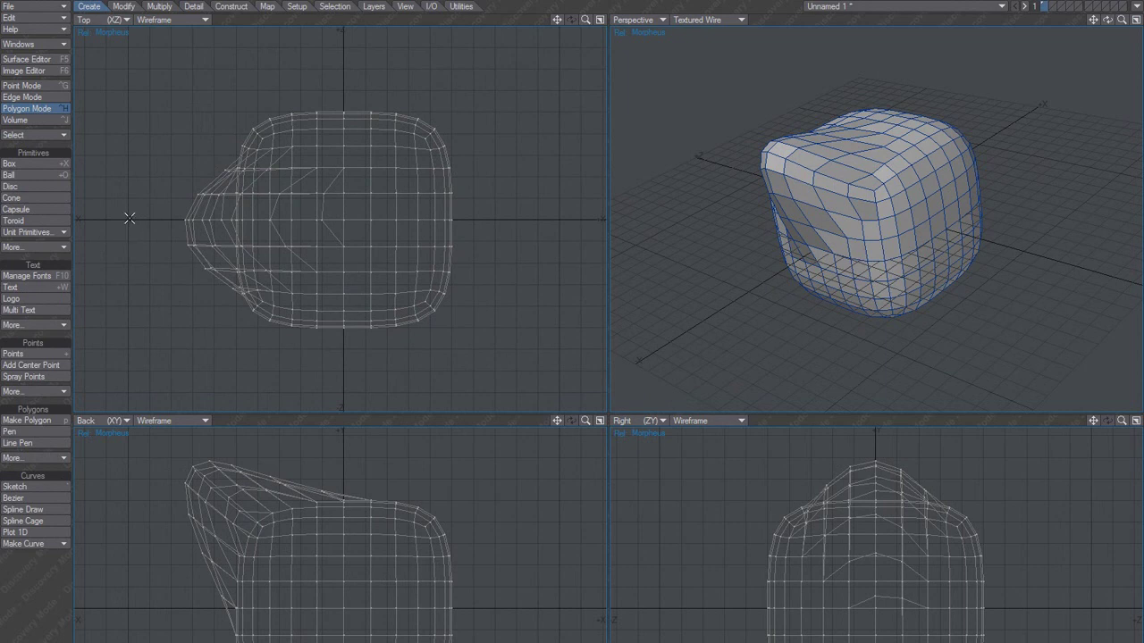
left_click(123, 7)
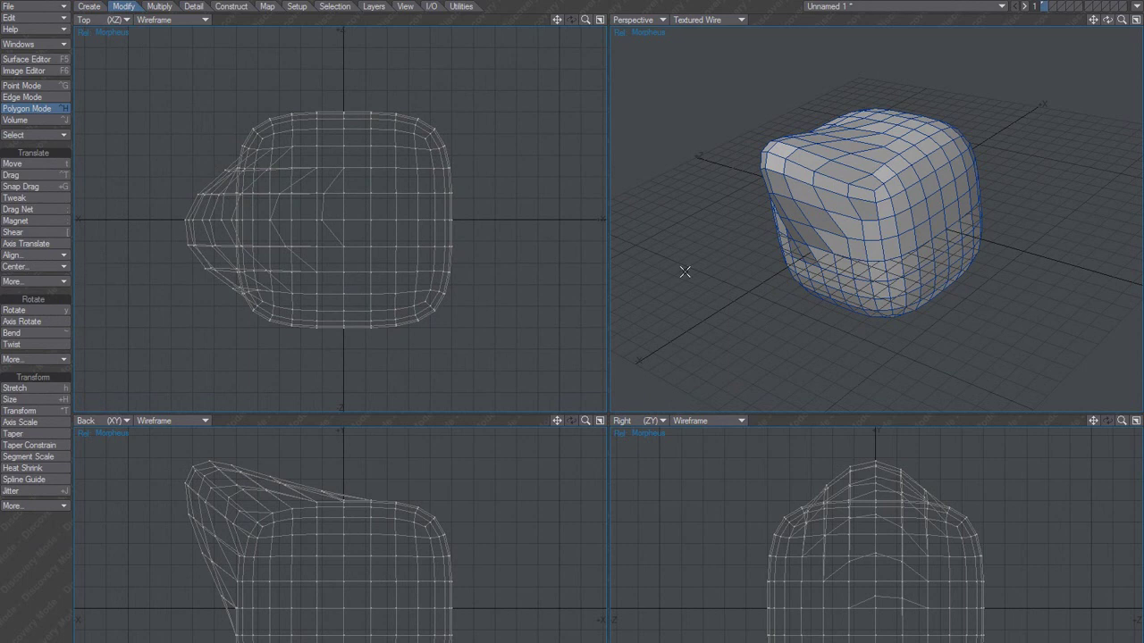
Switch the box from the Morpheus endomorph back to its base shape
left_click_drag(887, 295, 900, 225, "alt")
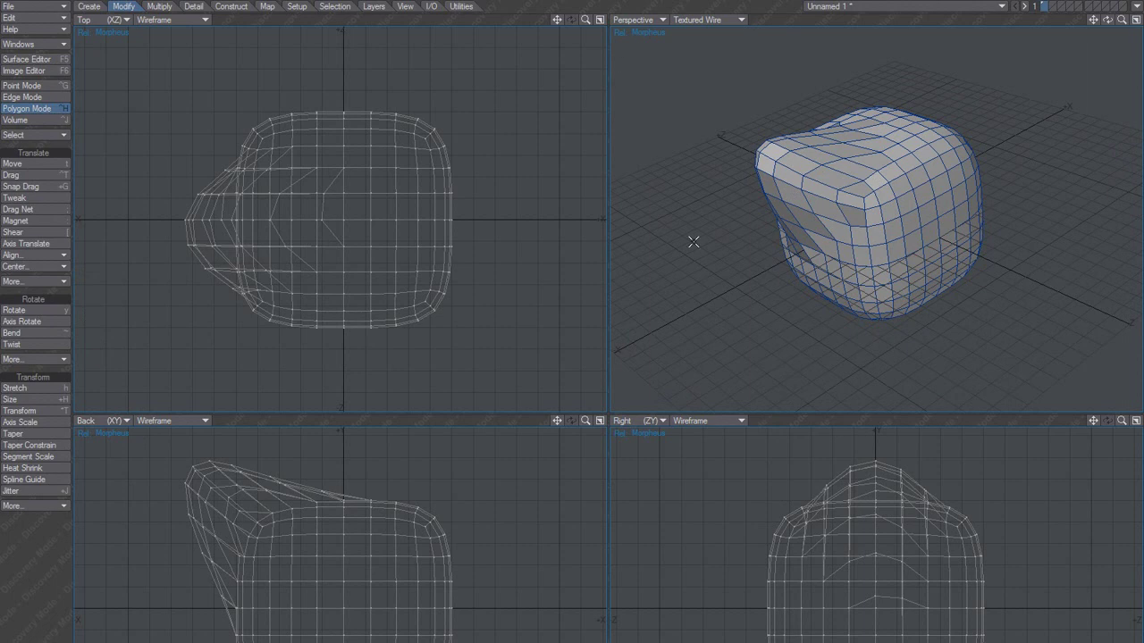
left_click(983, 638)
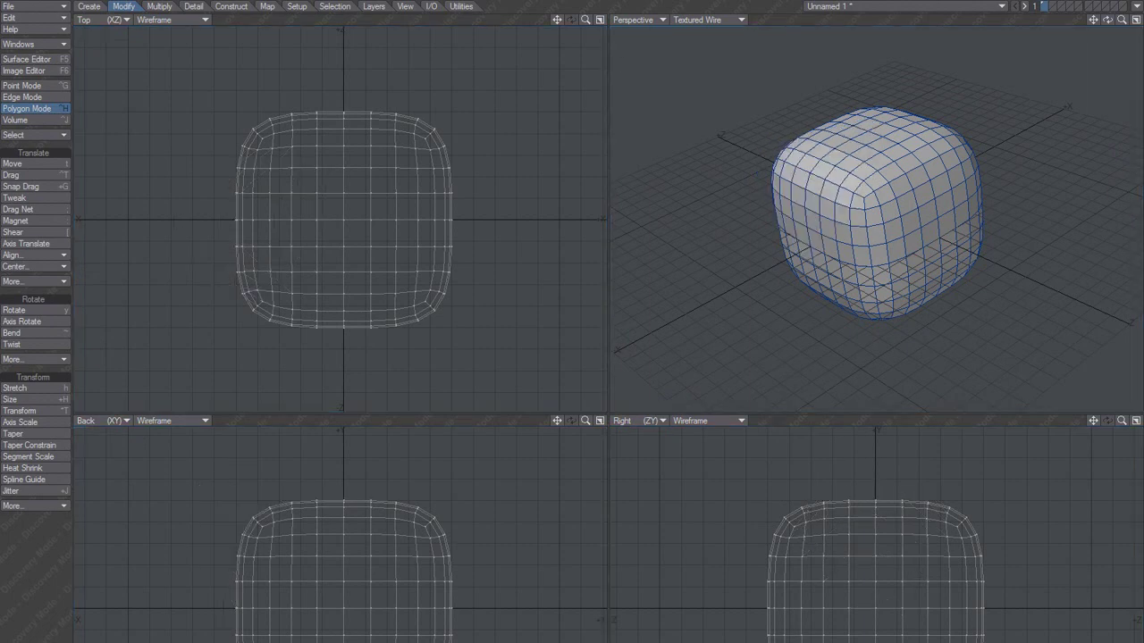
Select polygons on the box's top and near corner, drop the selection, restore it with undo and drop it again
mouse_move(845, 161)
left_mouse_down()
mouse_move(751, 100)
mouse_move(889, 254)
left_mouse_up()
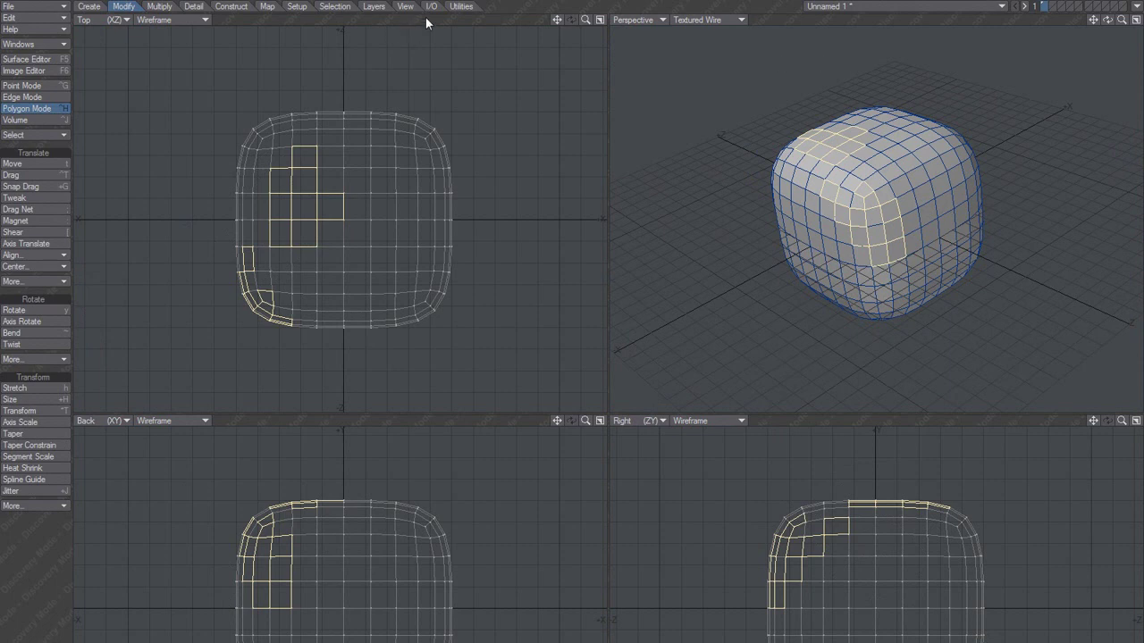
key("slash")
key("ctrl+z")
key("slash")
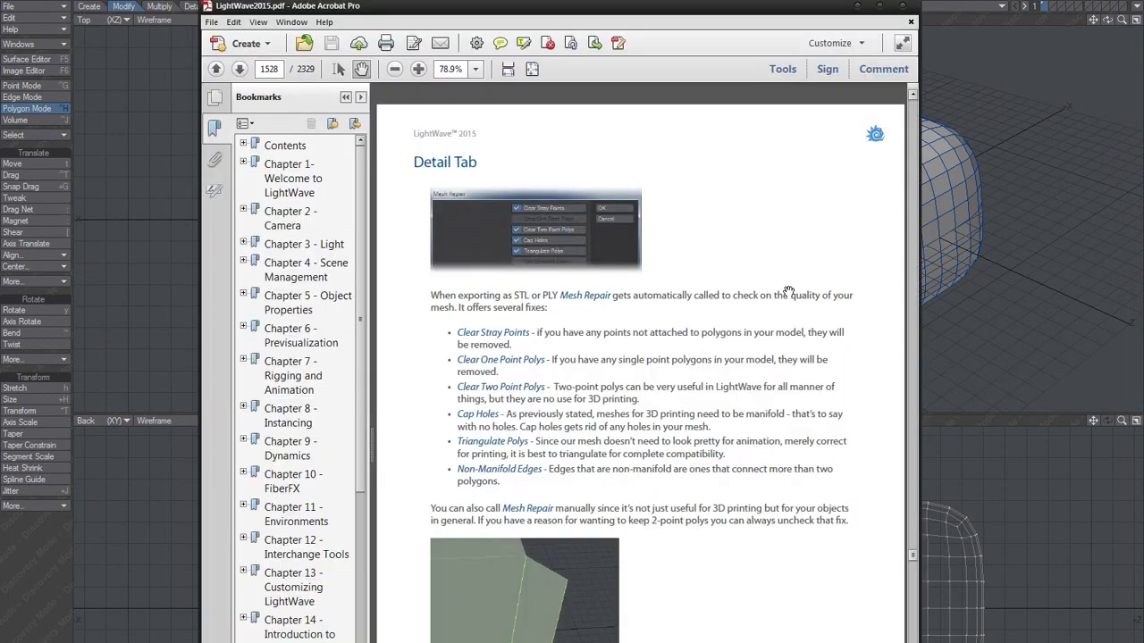
Check the Mesh Repair page of the LightWave2015.pdf manual in Acrobat and return to LightWave Modeler
key("alt+Tab")
left_click(992, 345)
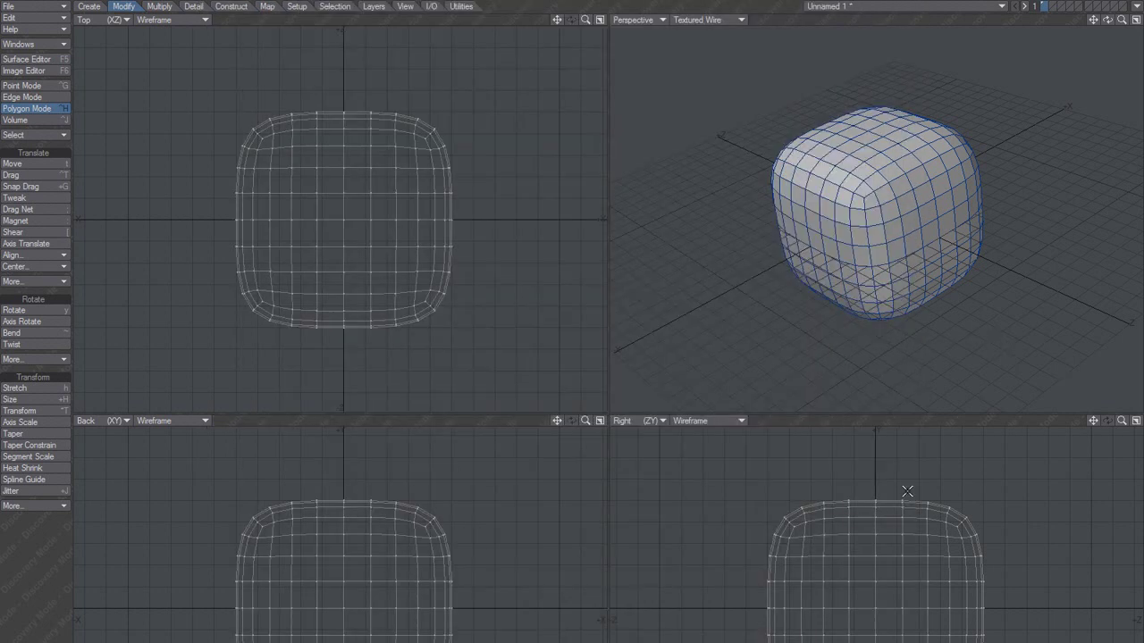